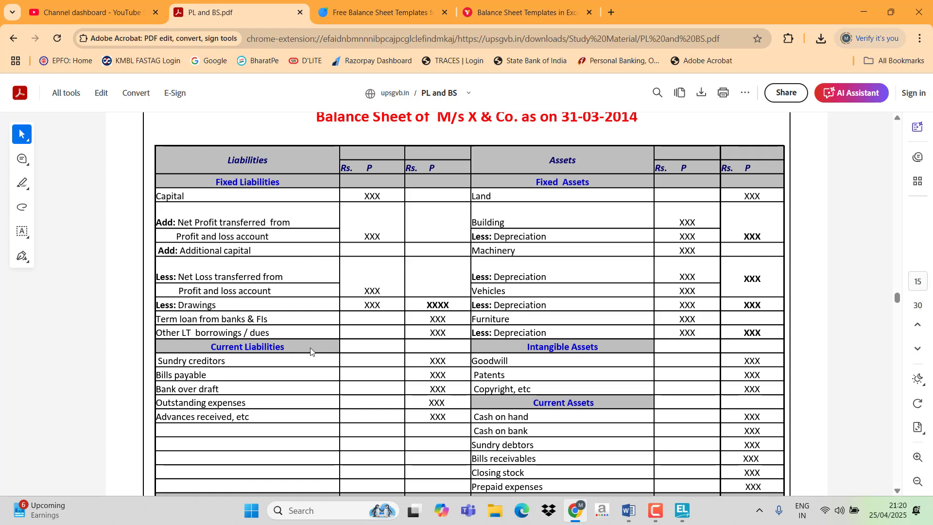
- Examine the balance sheet format in the PDF, from the title through Fixed and Current Liabilities to the asset groups
scroll(254, 354, "down", 1)
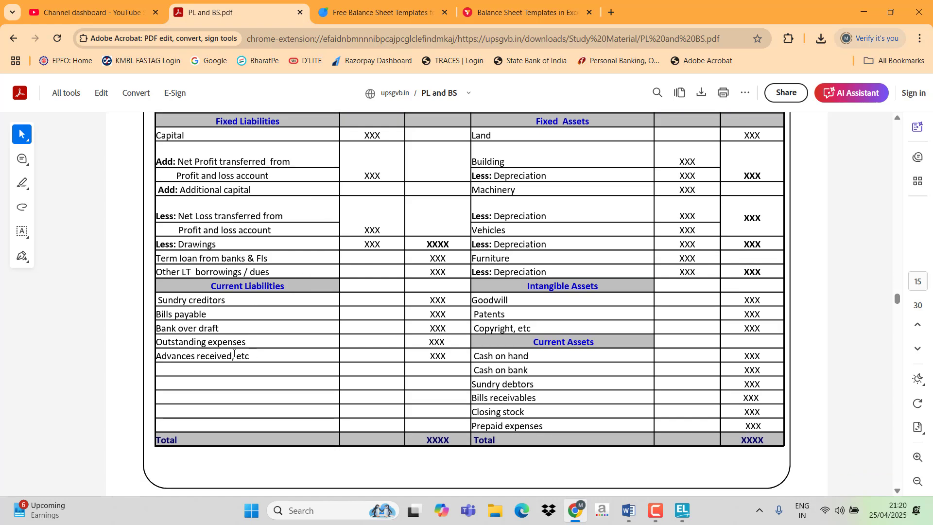
left_click_drag(157, 302, 438, 330)
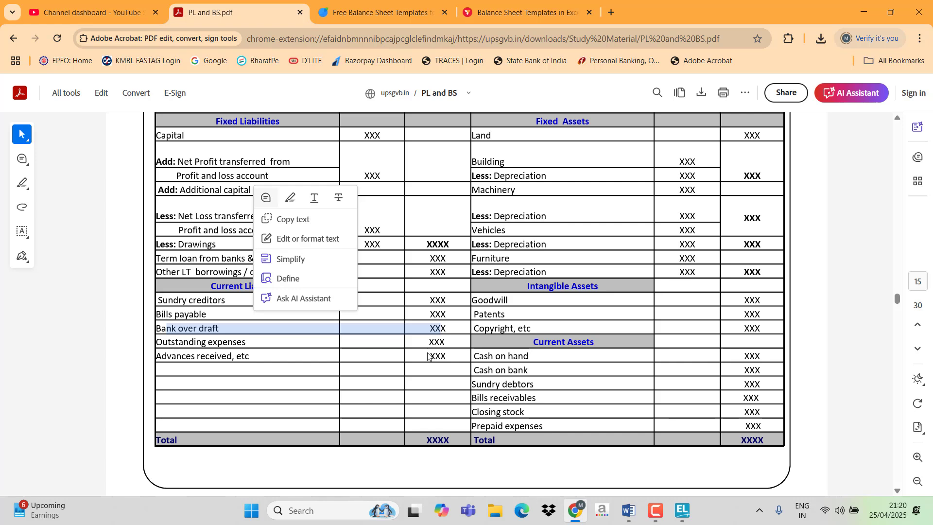
left_click_drag(452, 359, 150, 359)
left_click(215, 293)
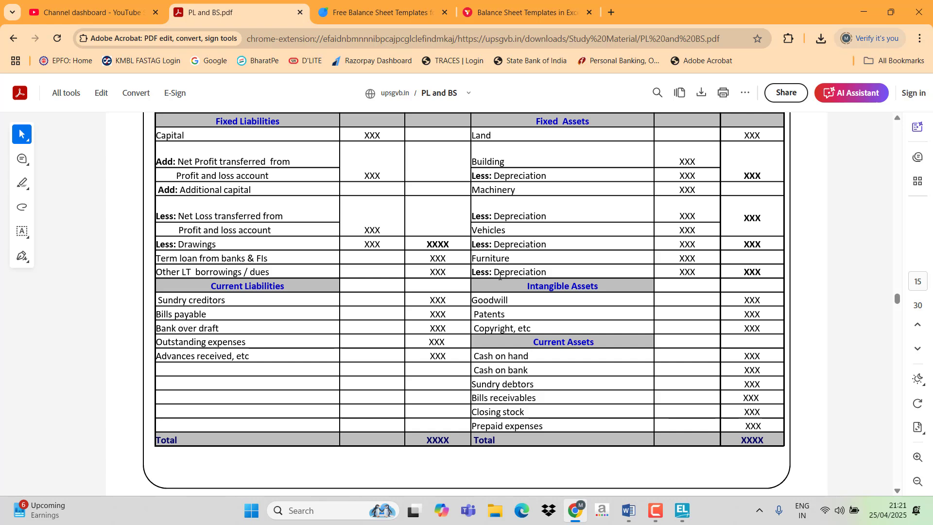
scroll(395, 138, "up", 2)
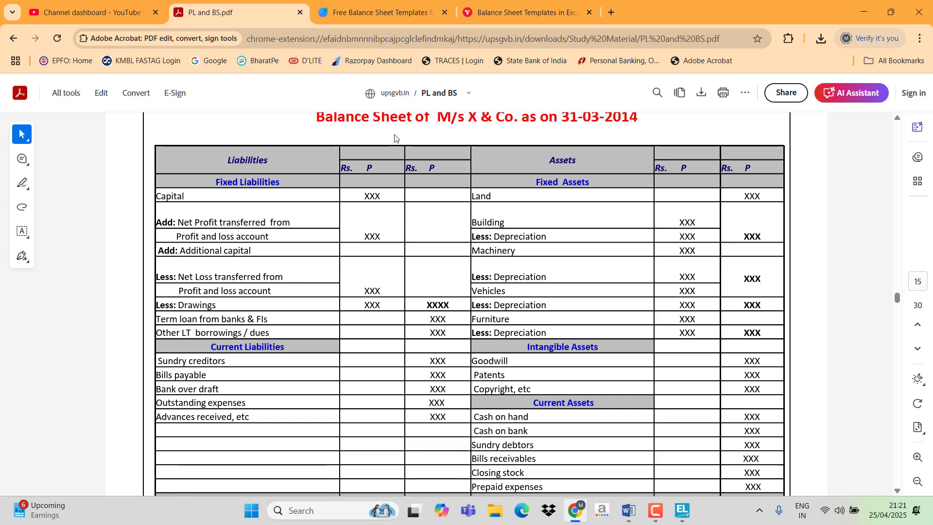
scroll(394, 137, "up", 2)
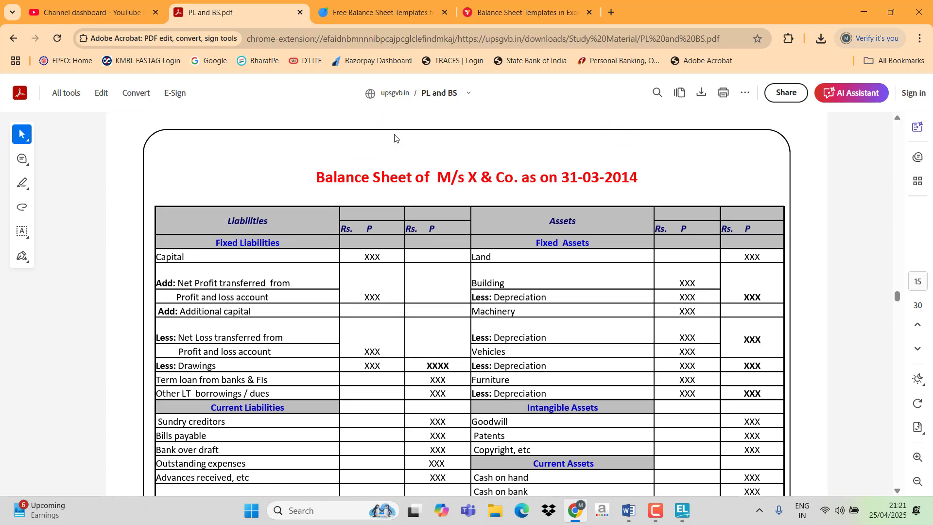
scroll(394, 141, "down", 2)
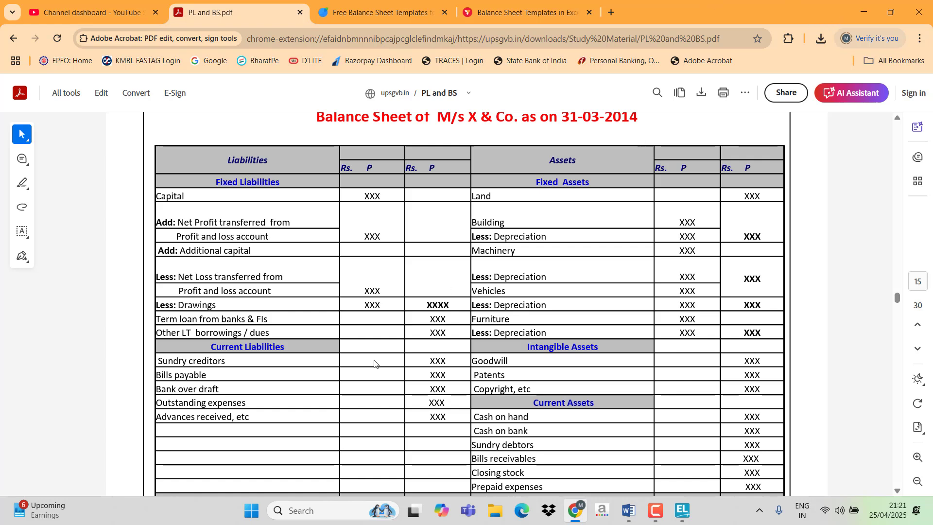
- Switch to TallyPrime, leave the Balance Sheet and open the Profit & Loss A/c report
left_click(685, 515)
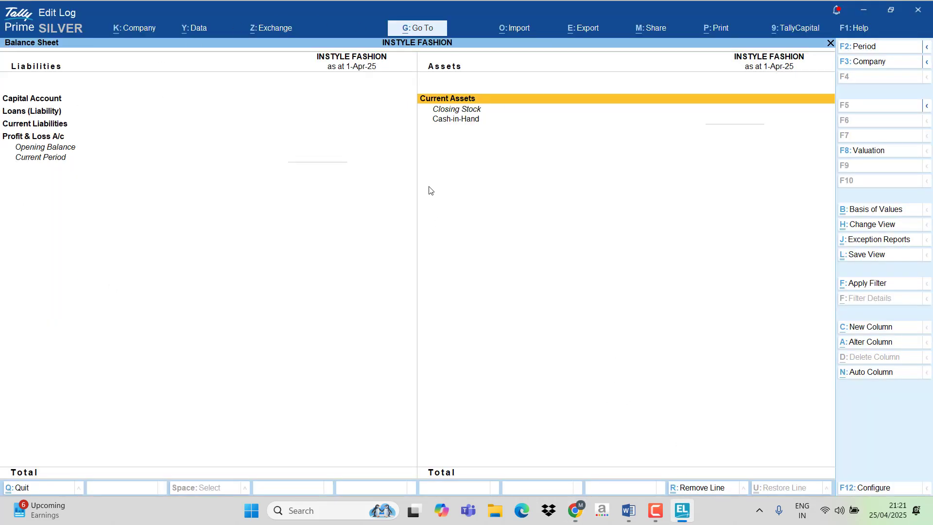
key("Escape")
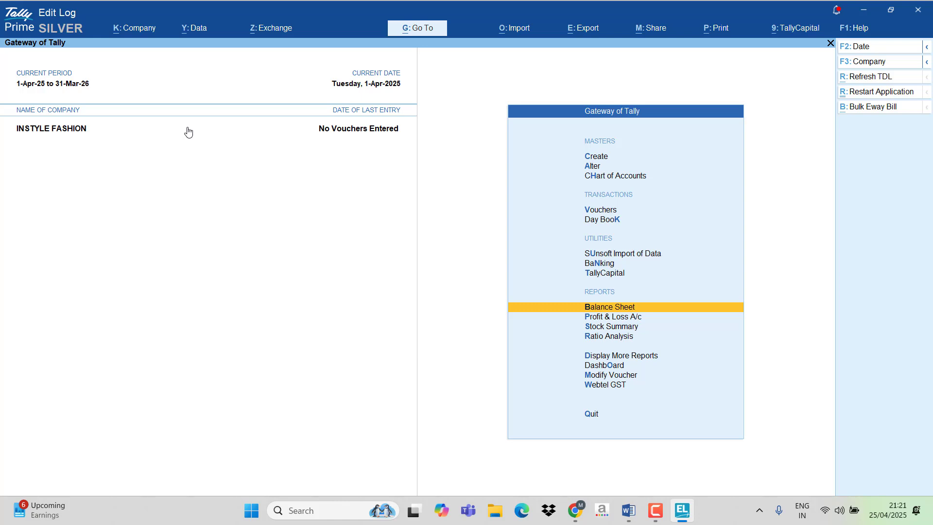
key("Down")
key("Down")
key("Up")
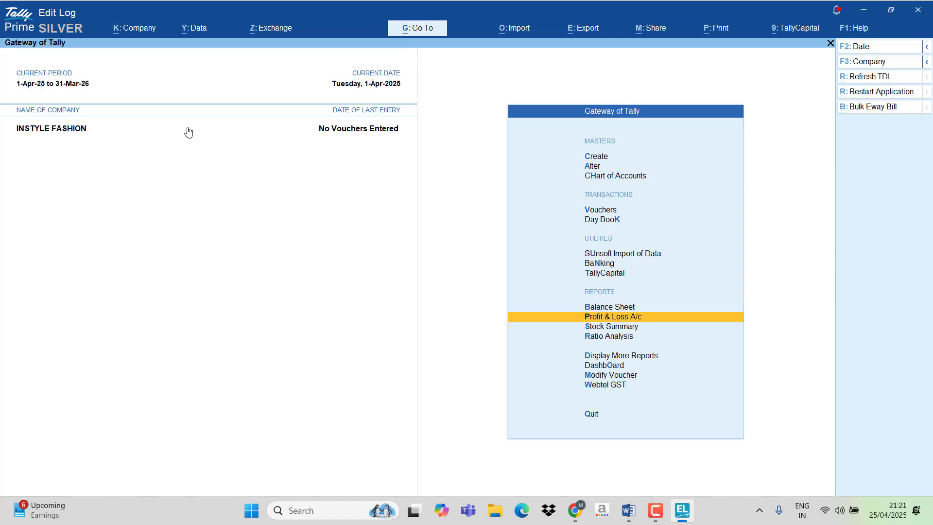
key("Return")
- Expand and examine the Indirect Expenses groups in the Profit & Loss A/c, and return to the Gateway of Tally
key("shift+Return")
key("Down")
key("Down")
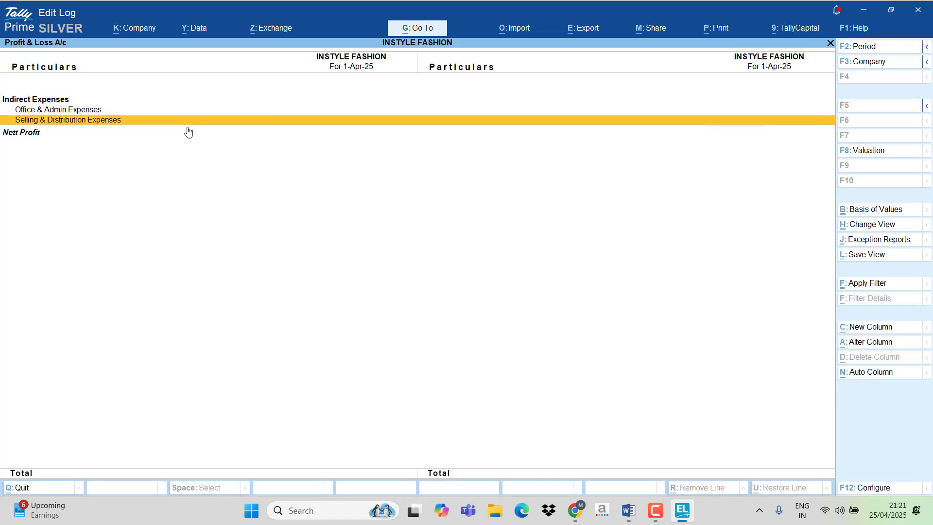
key("Down")
key("Up")
key("Up")
key("Up")
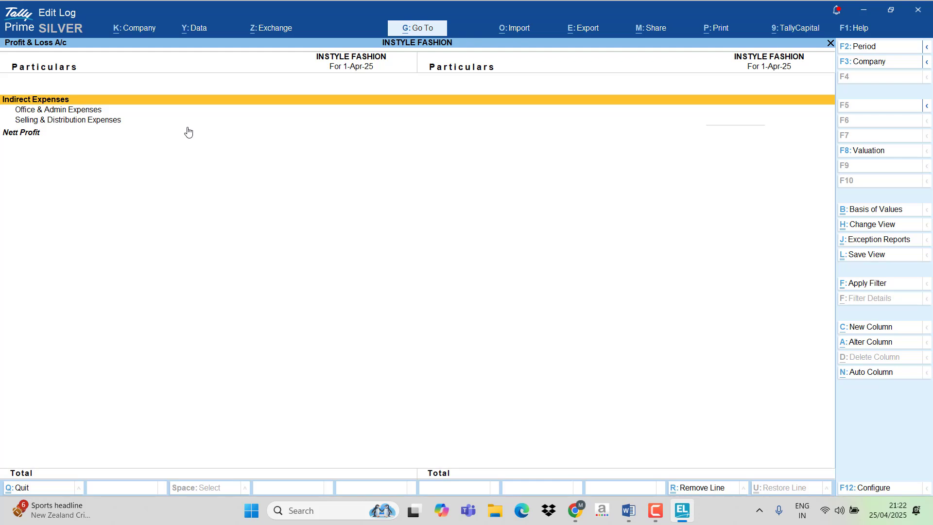
key("Escape")
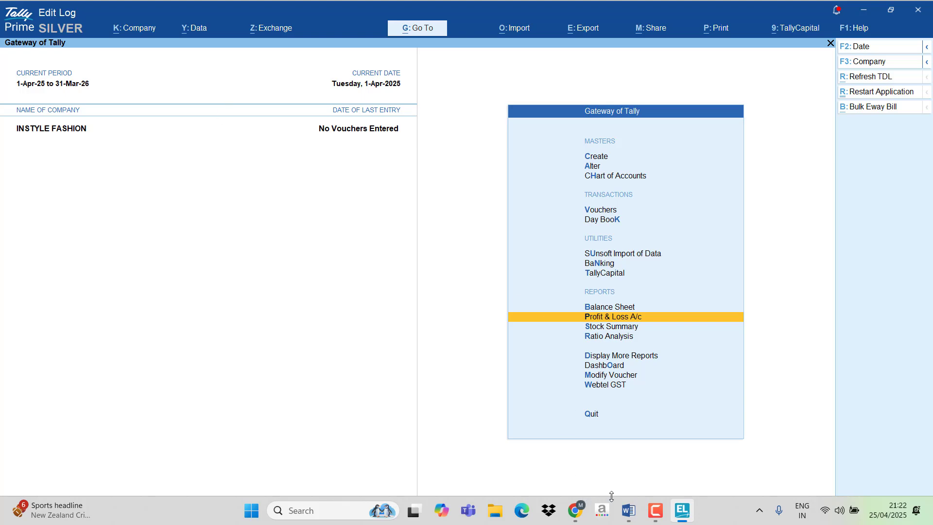
- Switch to the Introduction to Tally Prime document in Word and add an unbulleted RULES heading below the PROFITABLE bullet
mouse_move(639, 514)
left_click(590, 481)
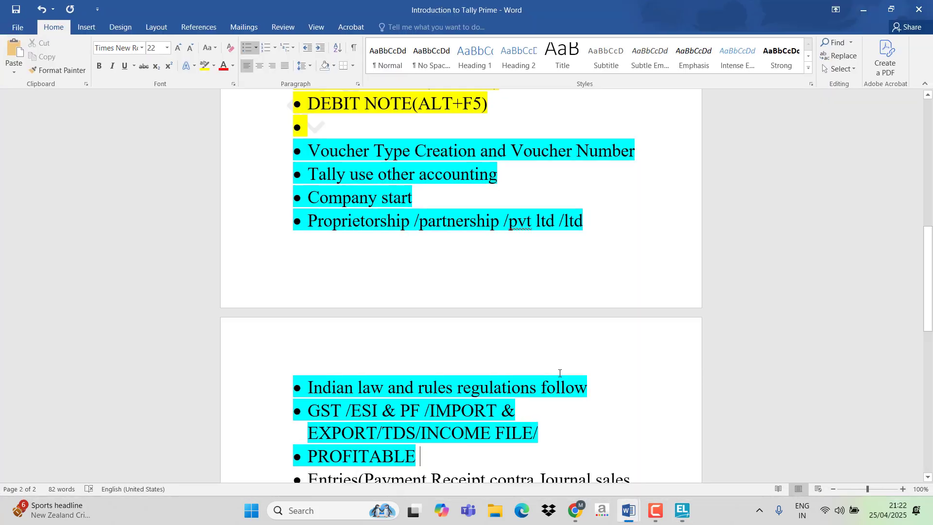
scroll(559, 373, "down", 3)
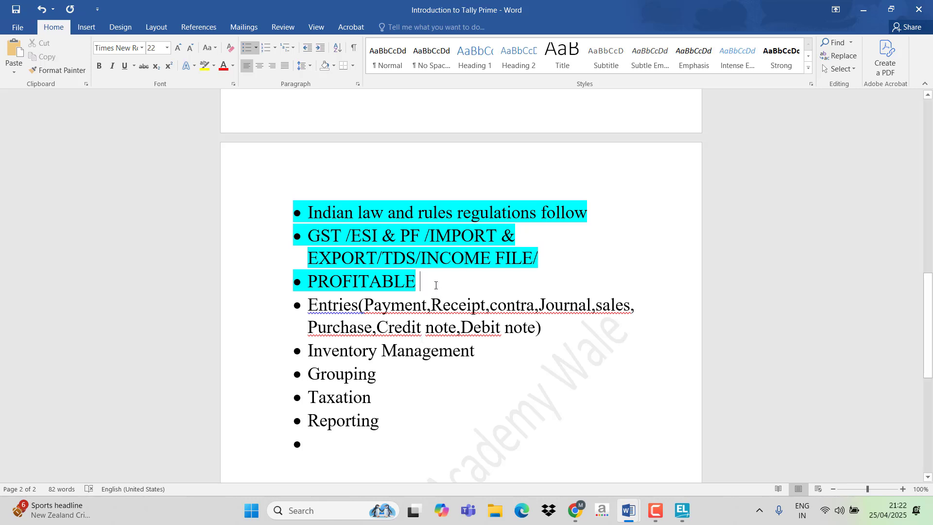
key("Return")
key("Return")
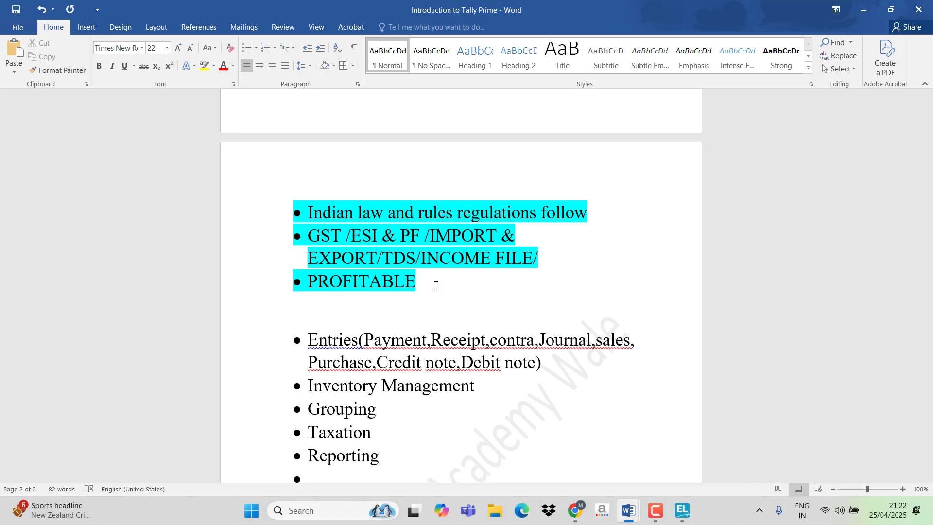
key("Return")
type("RU")
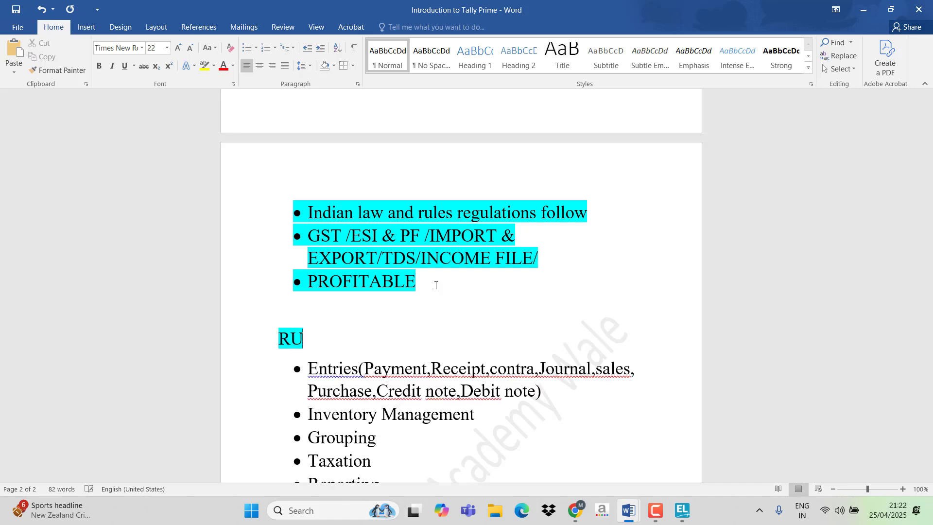
type("LES")
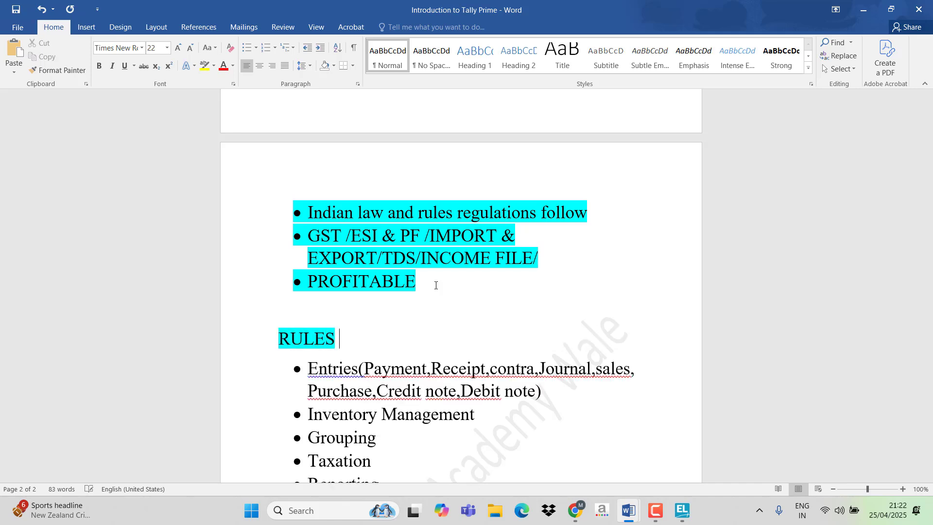
- Add the lines ACCOUNTING and CASH BASIS under the RULES heading
key("Return")
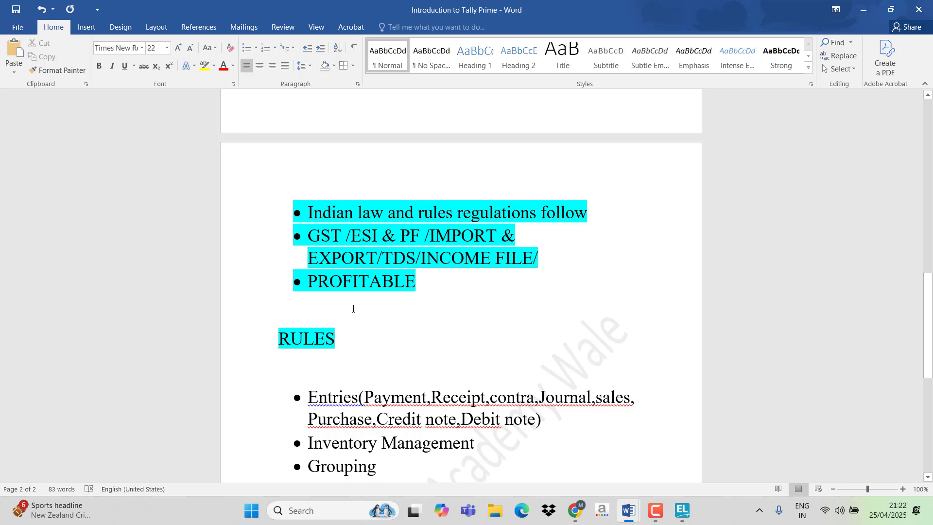
type("ACC")
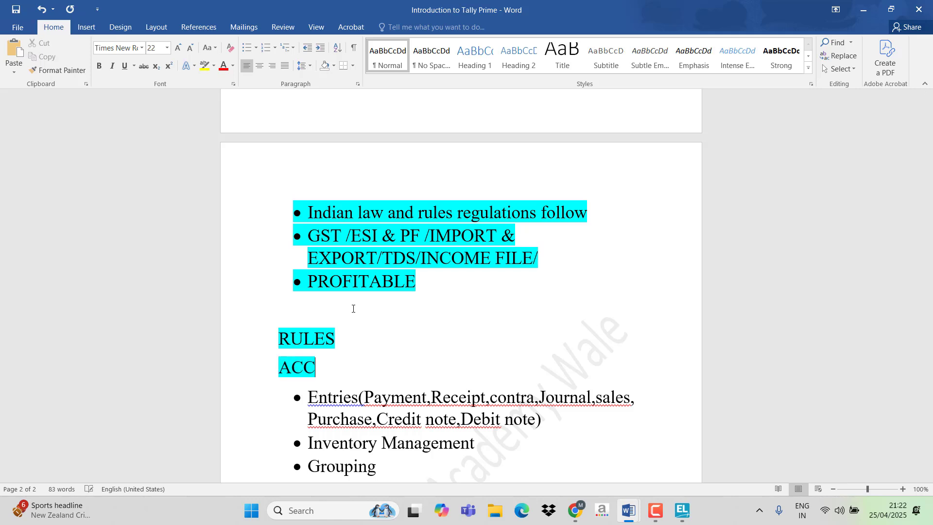
type("OUNTING")
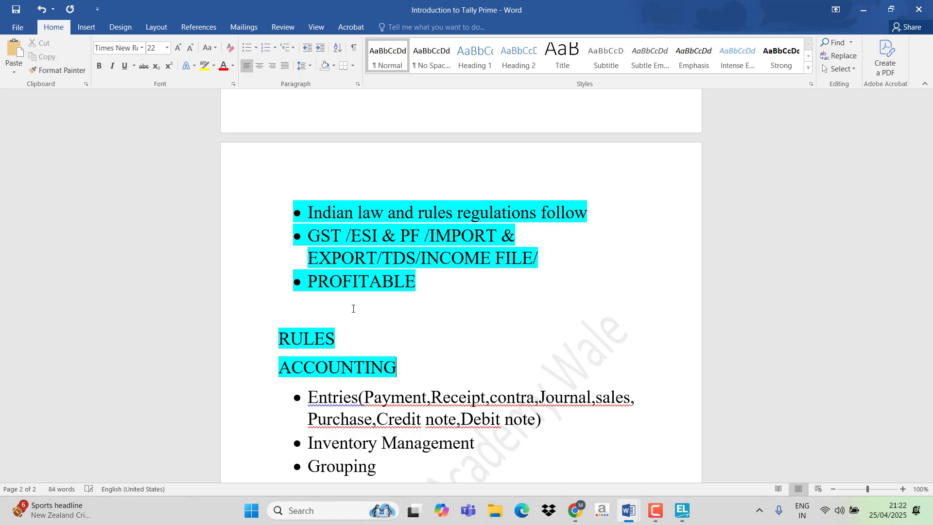
key("Return")
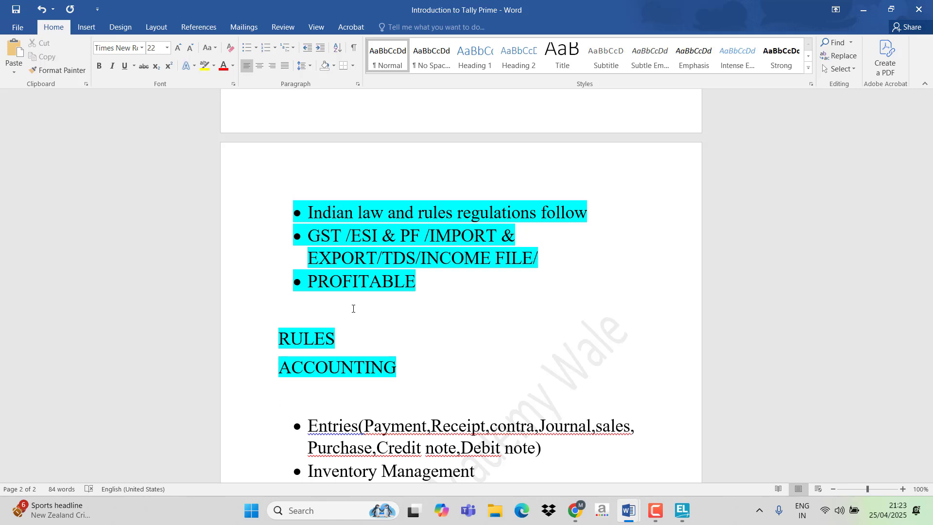
type("CASH B")
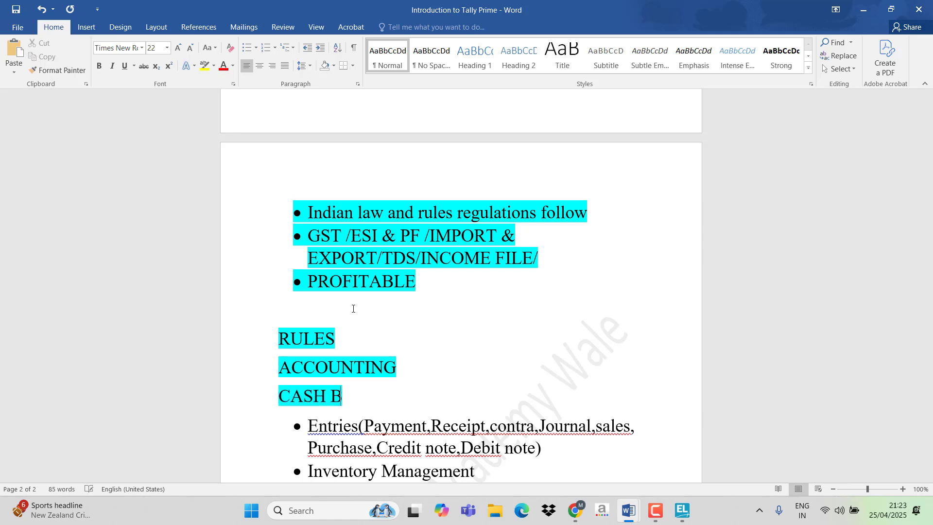
type("ASIC")
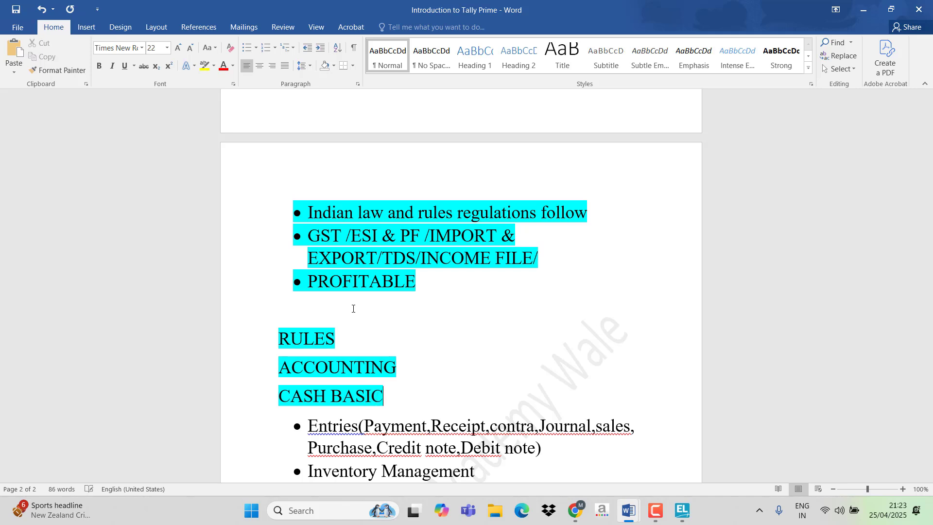
key("BackSpace")
type("S")
- Add the line ACCRUAL BASIS below CASH BASIS, followed by an empty line
key("Return")
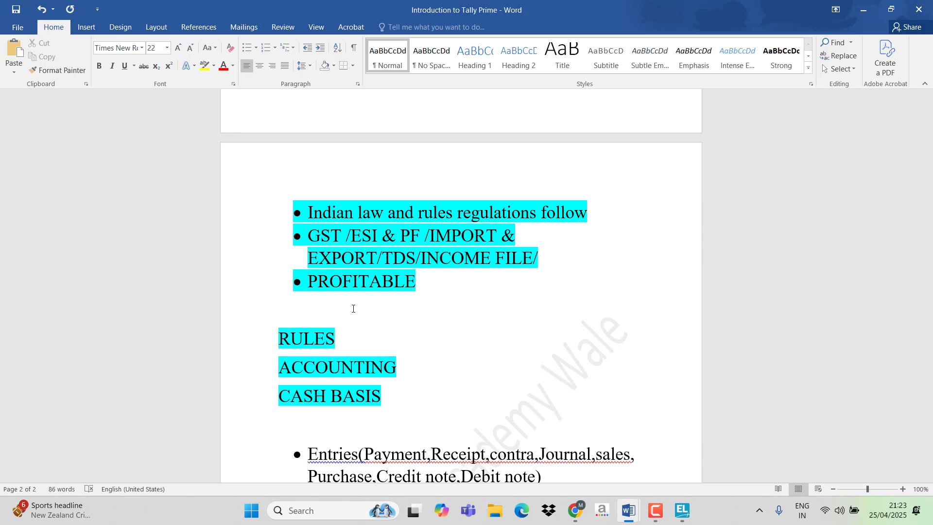
type("ACCRU")
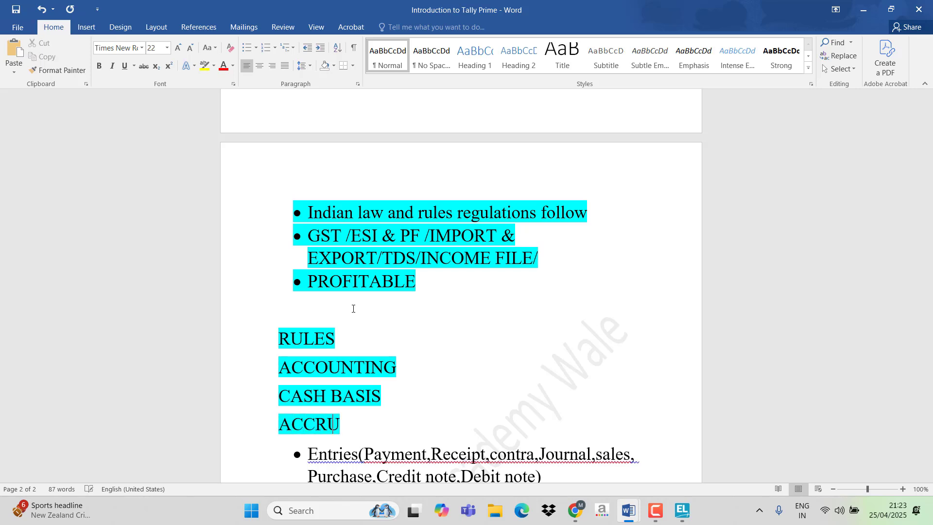
type("AL BASIS")
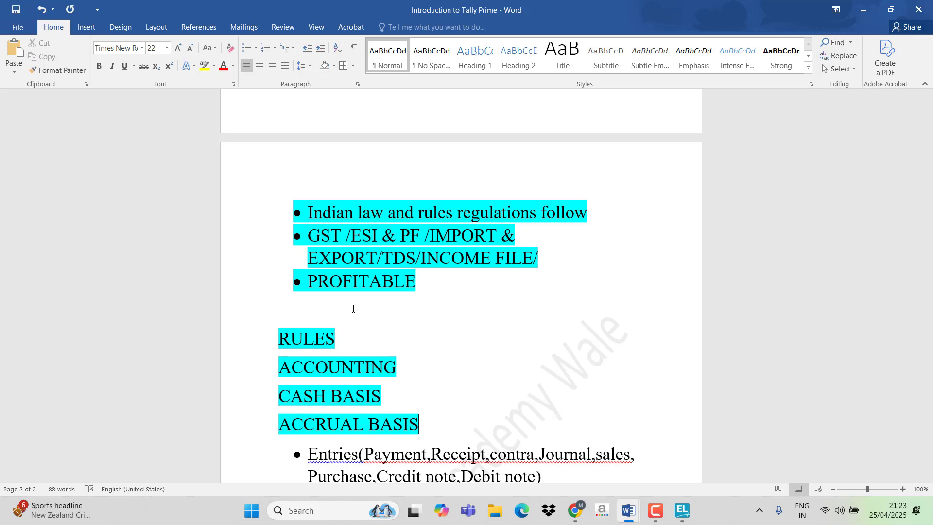
key("Return")
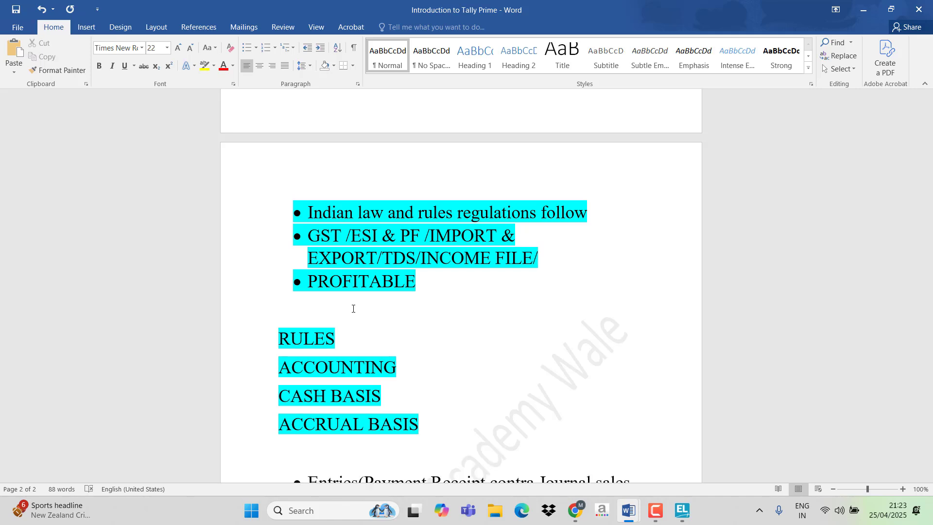
- Extend the ACCOUNTING line with the words DEBIT /CREDIT
scroll(341, 345, "down", 1)
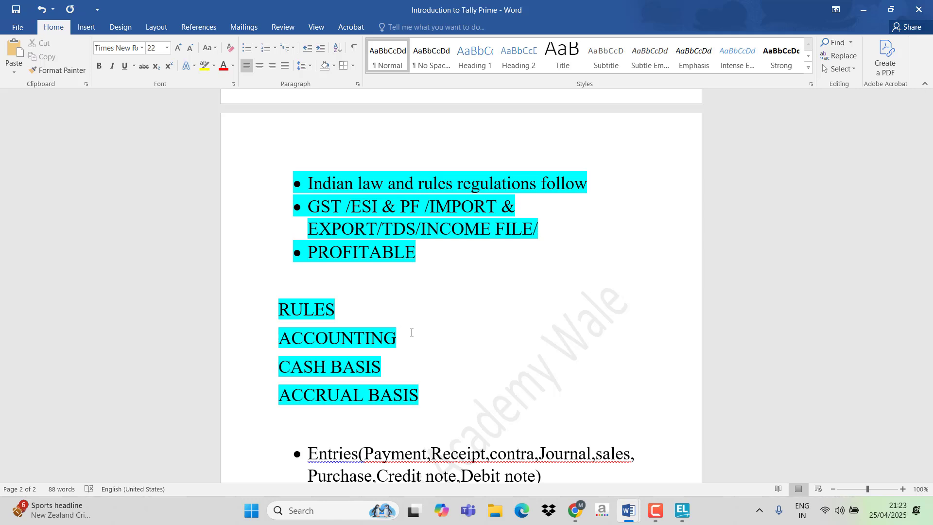
type("DEN")
key("BackSpace")
type("B")
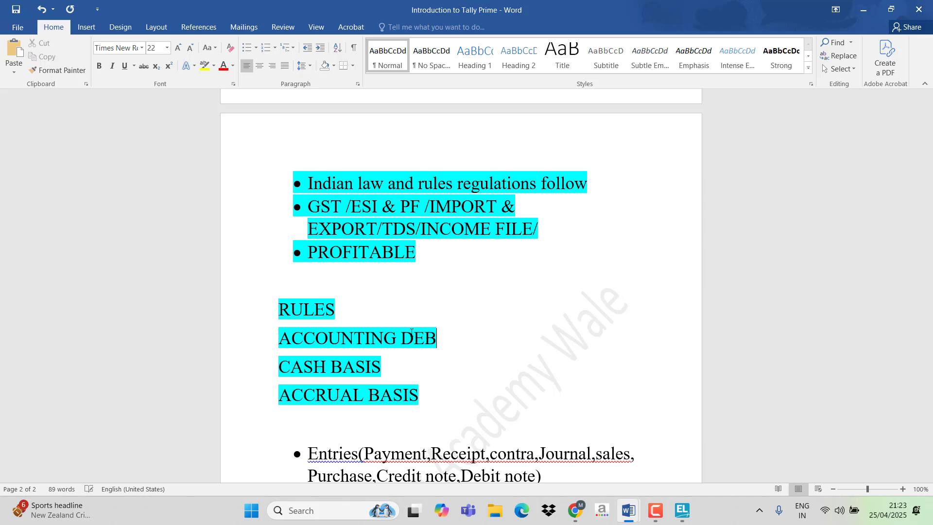
type("IT /CREDIT")
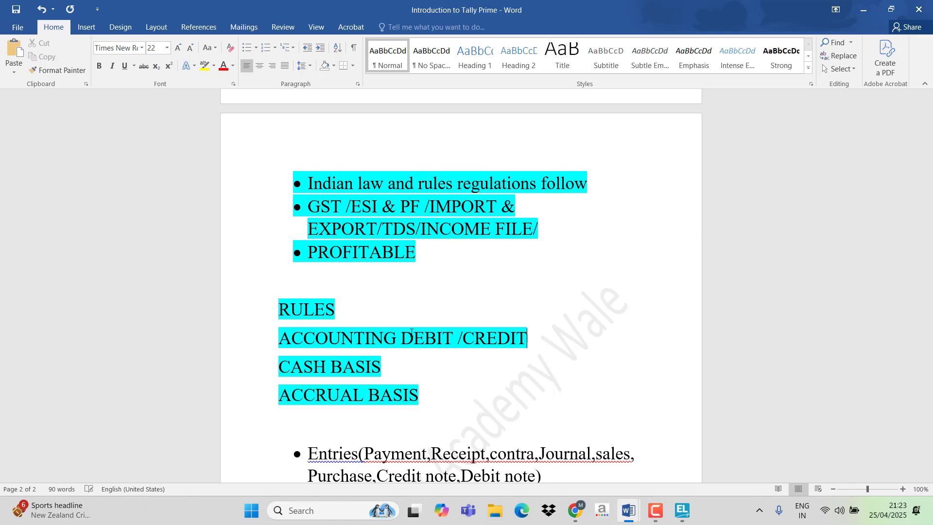
- Add the line ENTRIES START below ACCRUAL BASIS, separated by an empty line
scroll(465, 360, "down", 2)
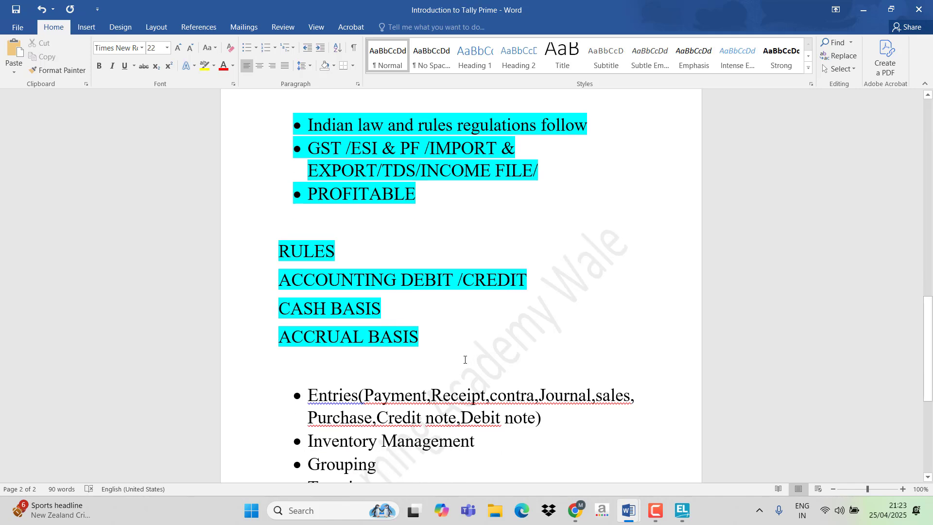
left_click(432, 340)
key("Return")
key("Return")
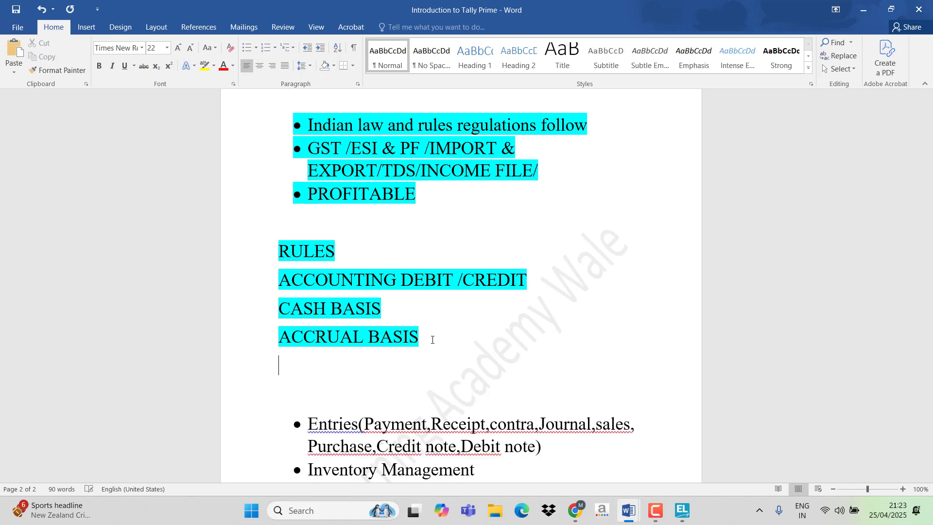
type("EN")
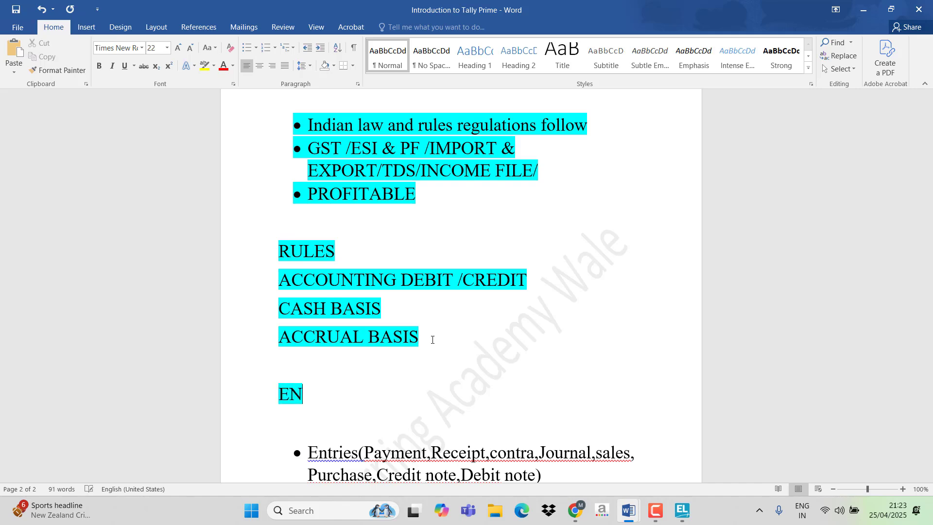
type("TRIES START")
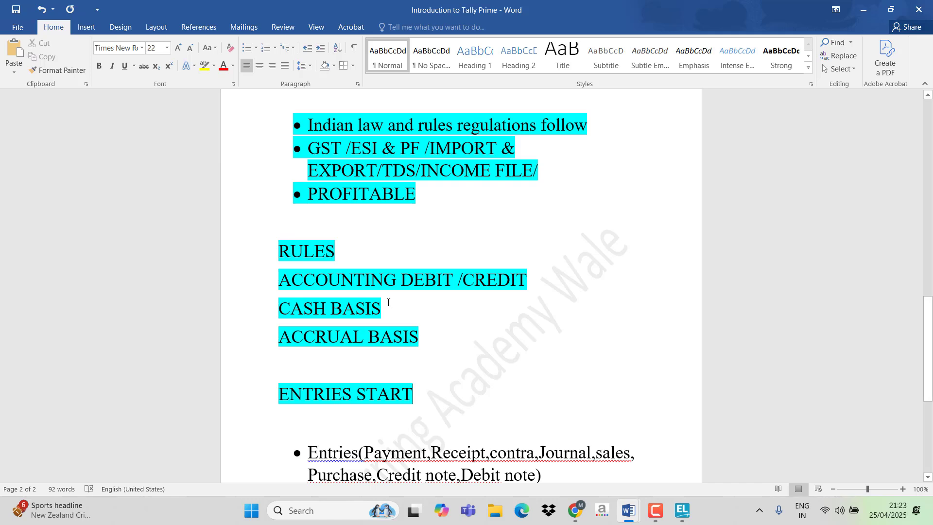
- Select the RULES heading line to point it out
left_click(278, 252)
left_click_drag(282, 250, 381, 257)
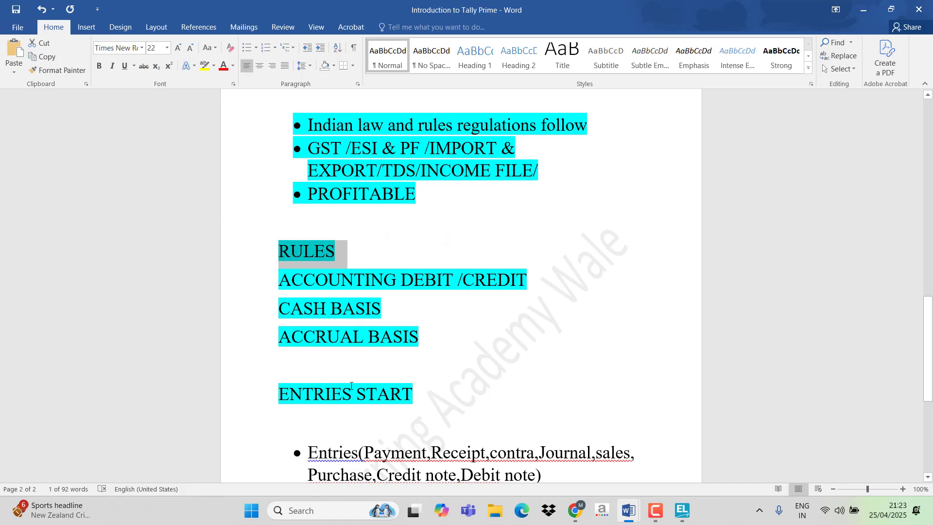
- Review the voucher types list on the first page and select the text PURCHASE(F9) to point it out
left_click(414, 399)
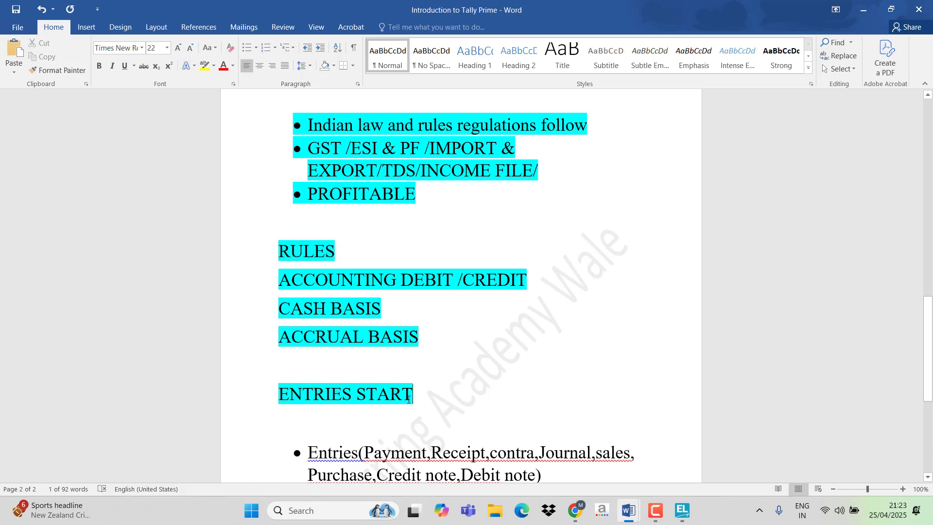
scroll(334, 319, "up", 10)
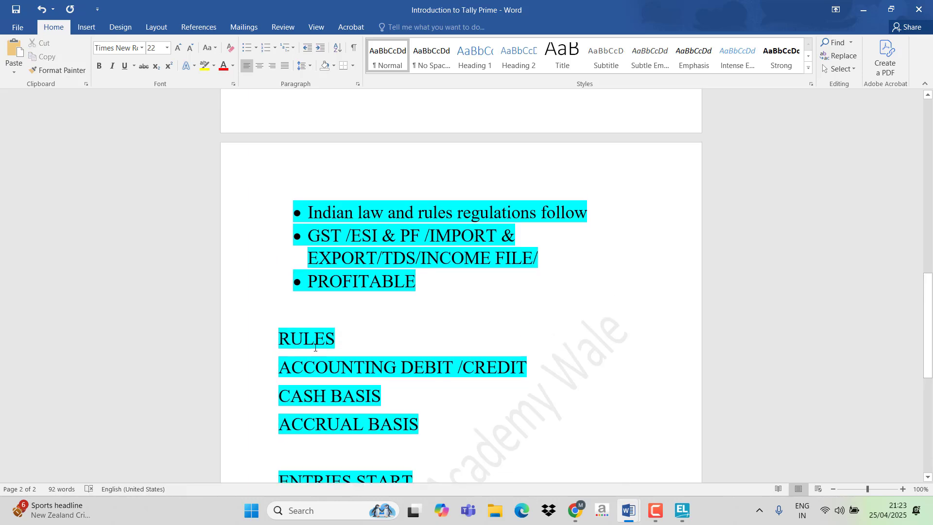
scroll(299, 367, "up", 3)
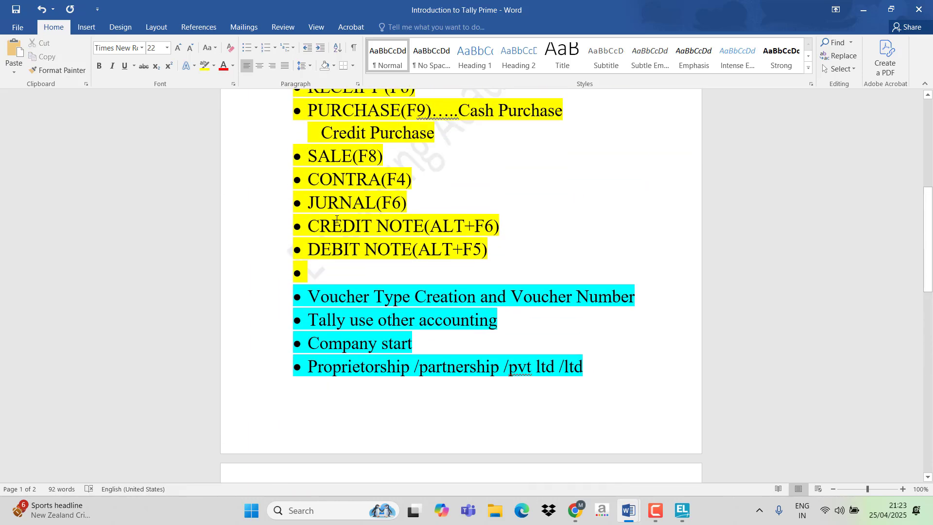
scroll(342, 155, "up", 3)
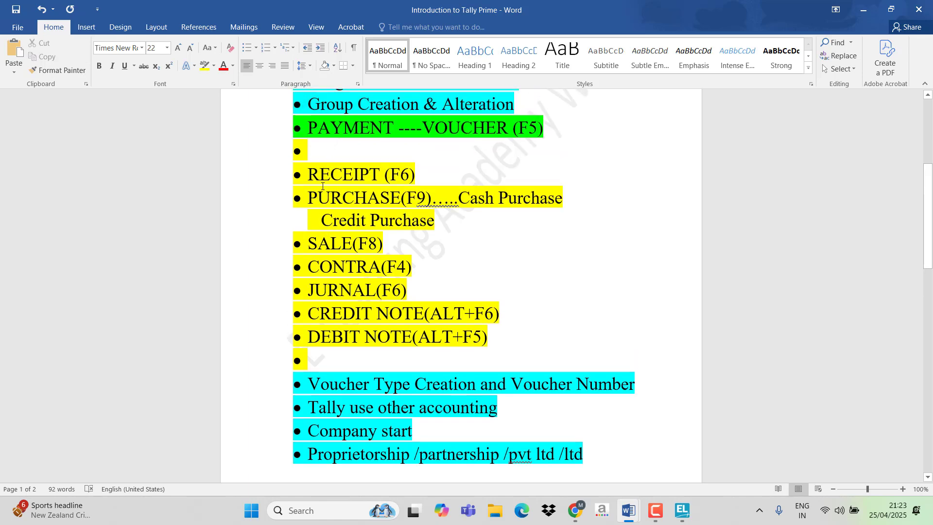
scroll(330, 206, "up", 1)
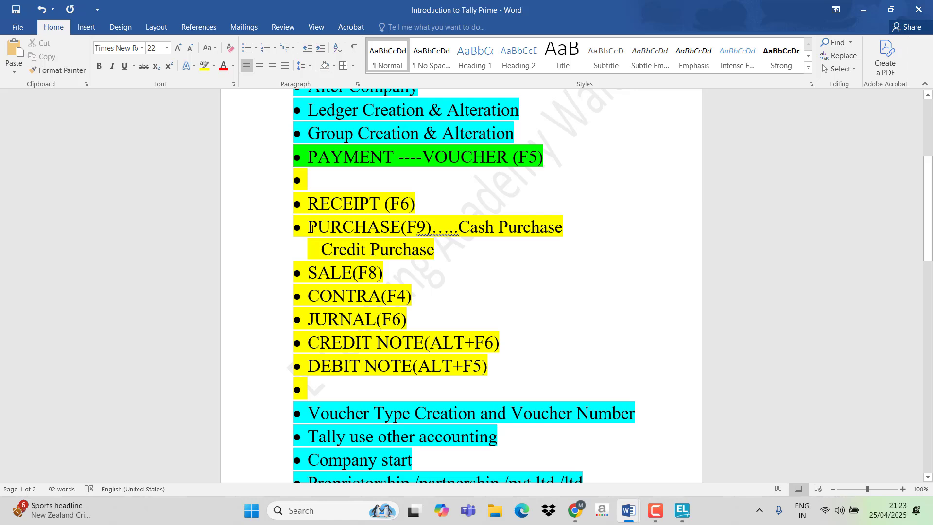
left_click_drag(311, 227, 425, 227)
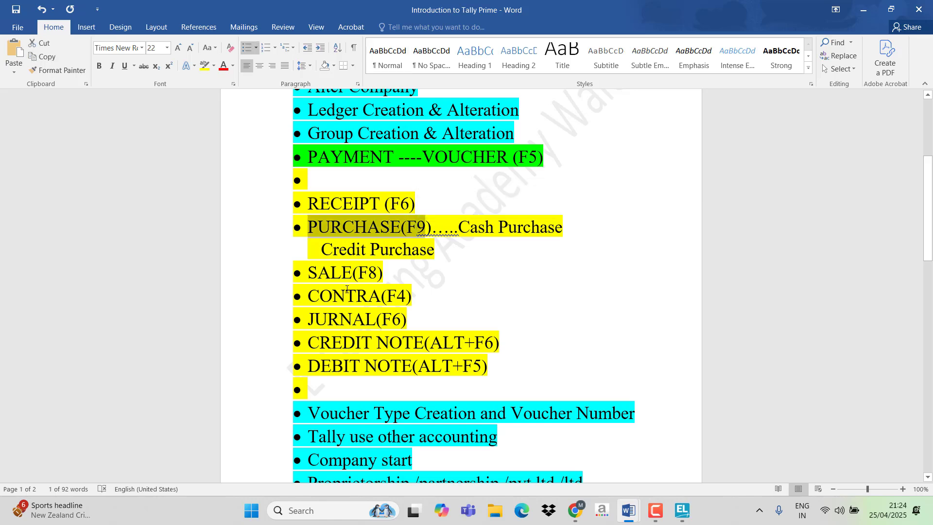
scroll(347, 290, "down", 3)
scroll(347, 290, "down", 3)
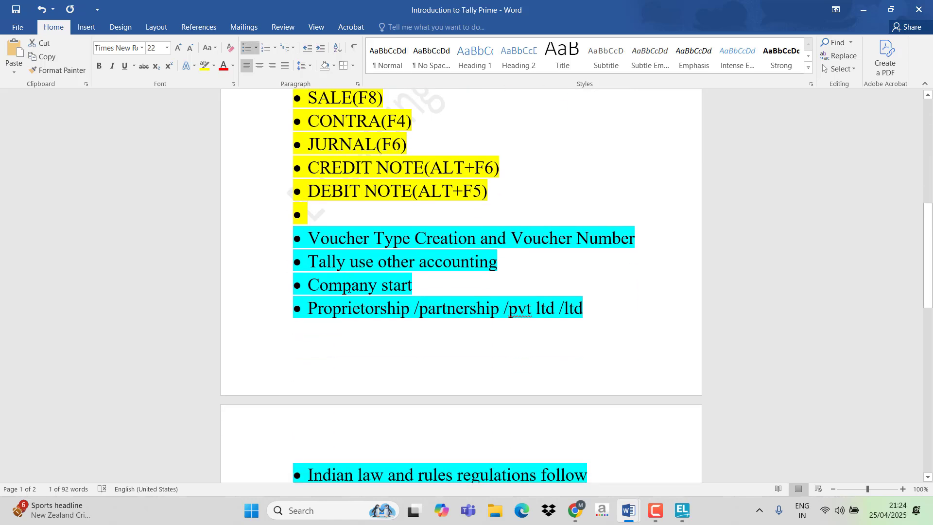
mouse_move(655, 511)
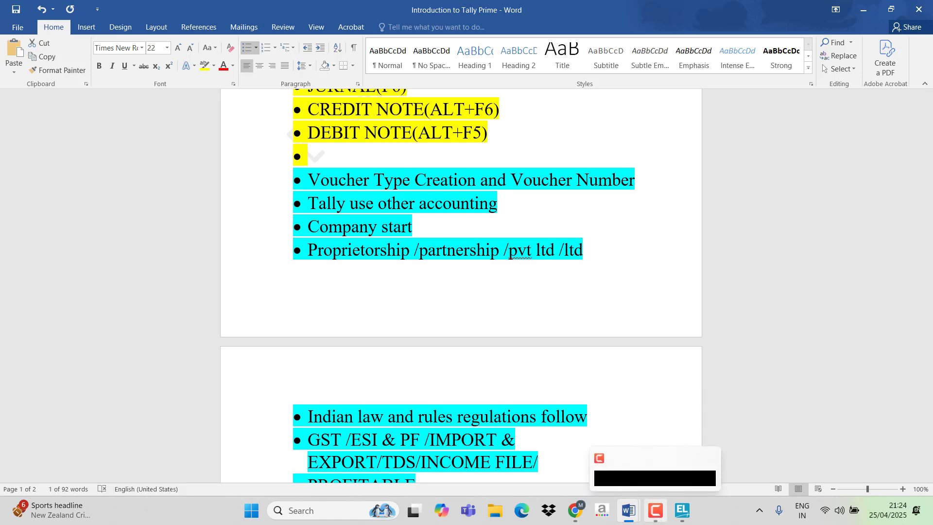